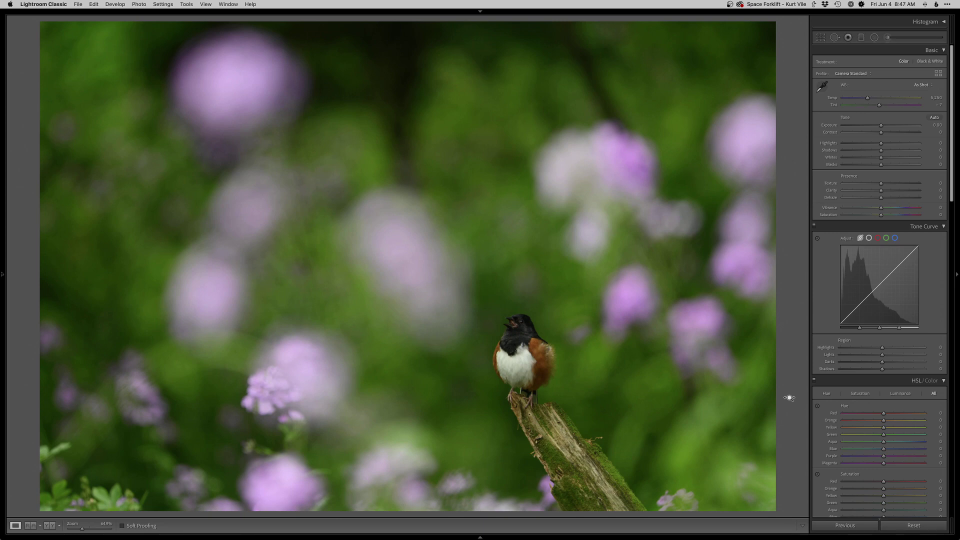
Step: Raise the photo's exposure to +0.40 and its shadows to +70
{"action": "key", "text": "equal"}
{"action": "key", "text": "equal"}
{"action": "key", "text": "equal"}
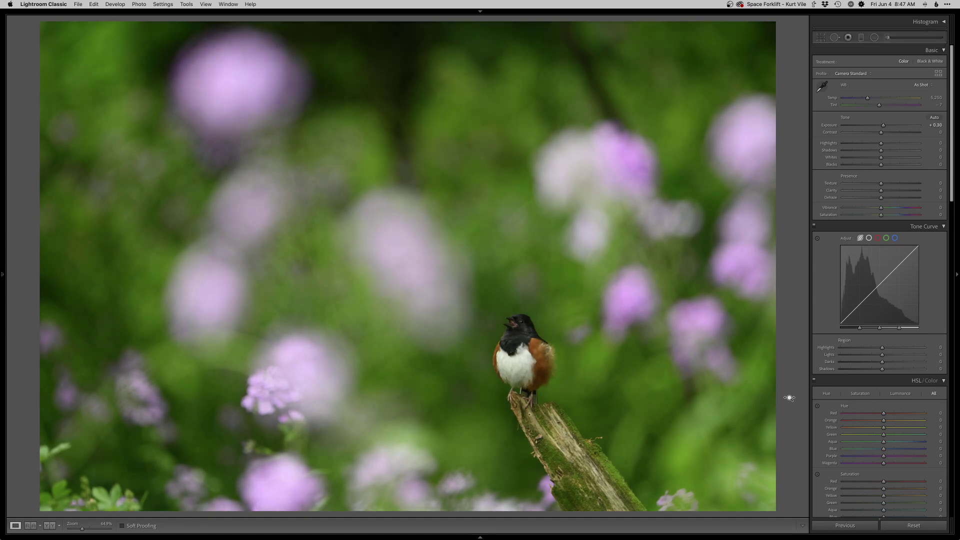
{"action": "key", "text": "equal"}
{"action": "key", "text": "equal"}
{"action": "key", "text": "equal"}
{"action": "key", "text": "equal"}
{"action": "key", "text": "equal"}
{"action": "key", "text": "equal"}
{"action": "key", "text": "equal"}
{"action": "key", "text": "equal"}
{"action": "key", "text": "equal"}
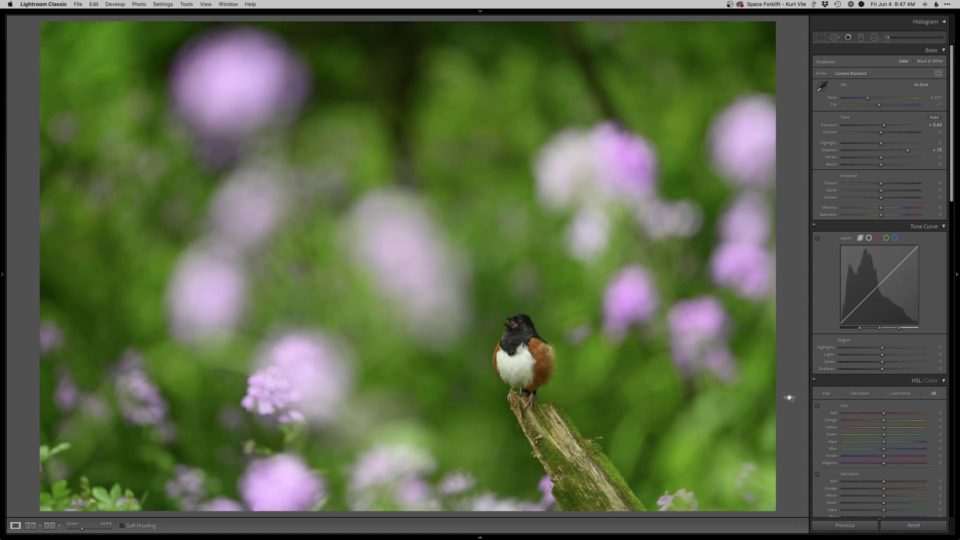
Step: Lower the photo's blacks to -20
{"action": "key", "text": "period"}
{"action": "key", "text": "period"}
{"action": "key", "text": "shift+minus"}
Step: Draw a large circular radial filter centred on the bird's head, with feather 83 and exposure about -0.41, to darken the surroundings
{"action": "key", "text": "shift+m"}
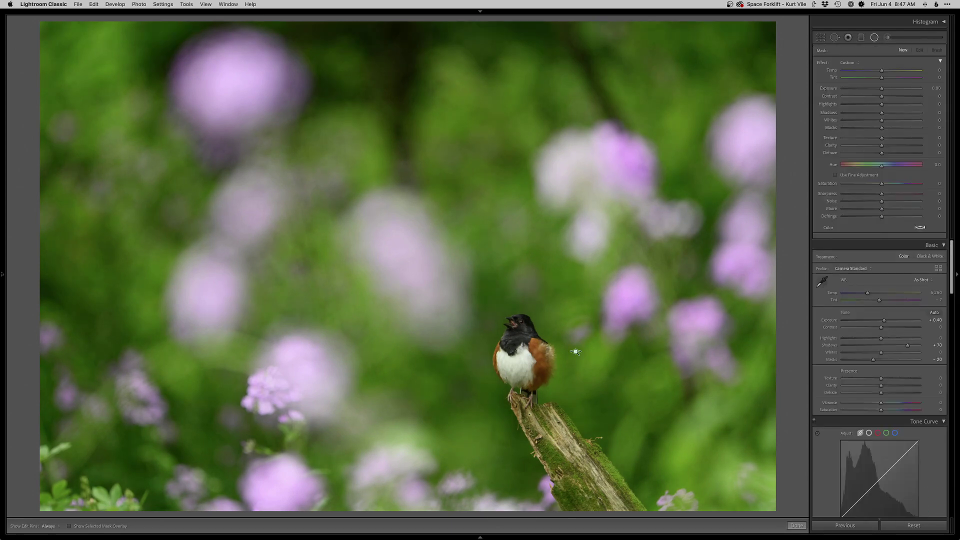
{"action": "left_click_drag", "start_coordinate": [520, 327], "coordinate": [697, 500]}
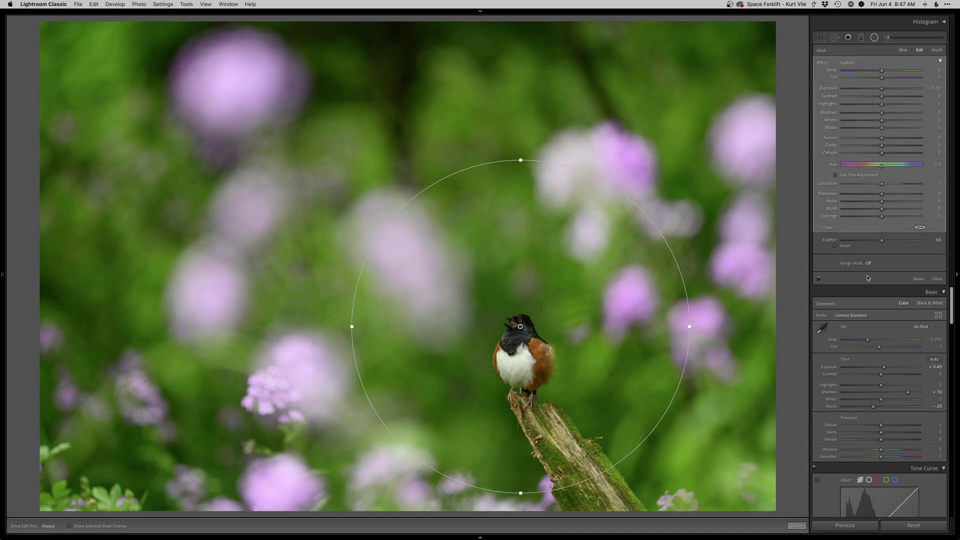
{"action": "left_click", "coordinate": [908, 241]}
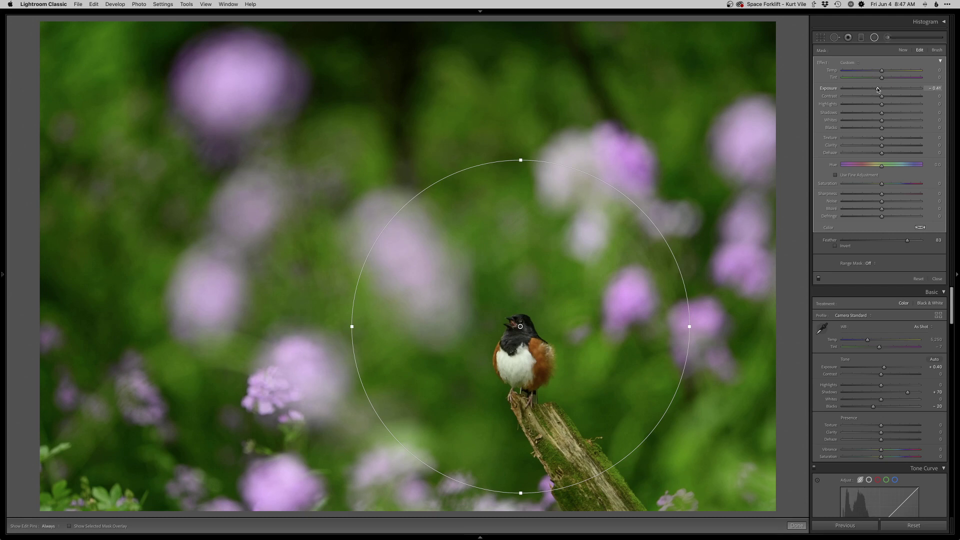
Step: Add a slightly tilted graduated filter from the photo's bottom edge up to the bird and darken it by lowering exposure
{"action": "key", "text": "m"}
{"action": "left_click_drag", "start_coordinate": [455, 489], "coordinate": [463, 372]}
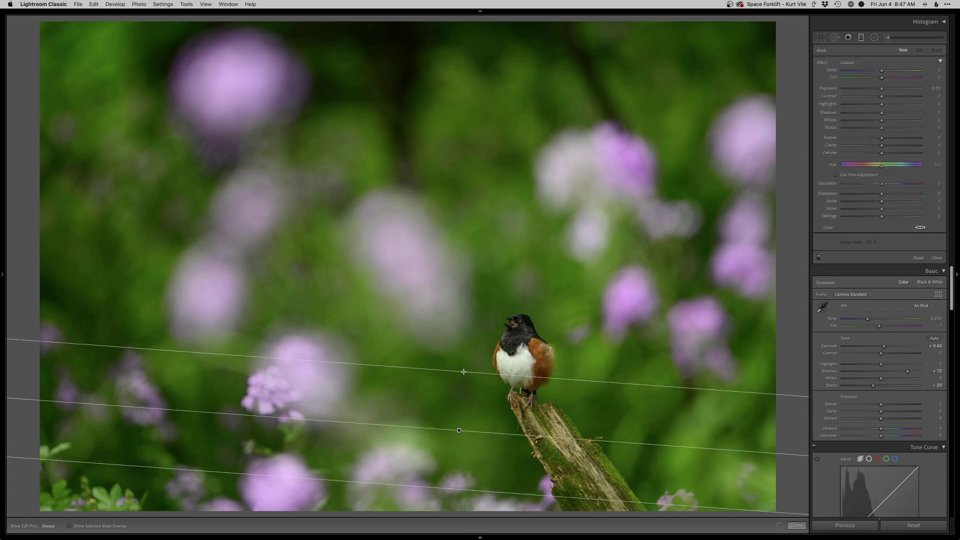
{"action": "left_click_drag", "start_coordinate": [883, 89], "coordinate": [882, 90]}
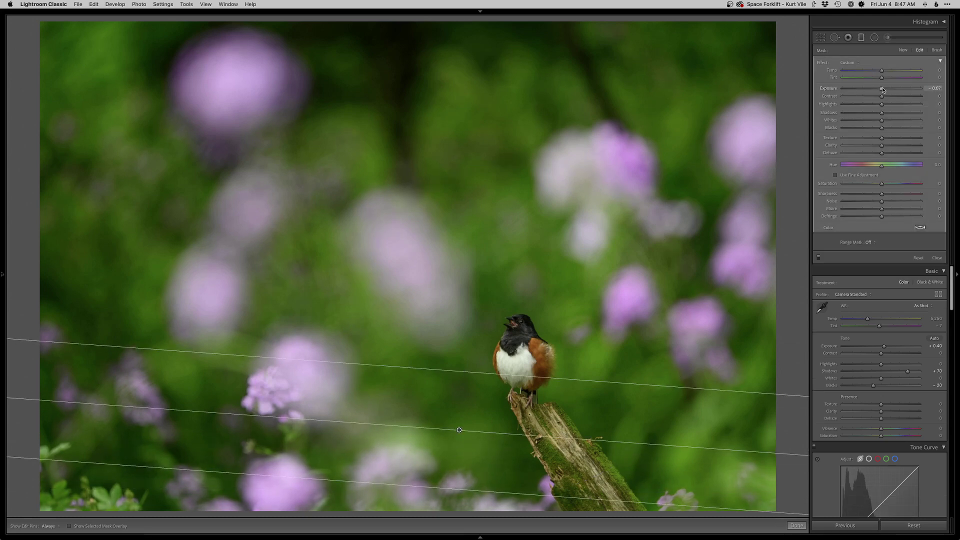
{"action": "key", "text": "m"}
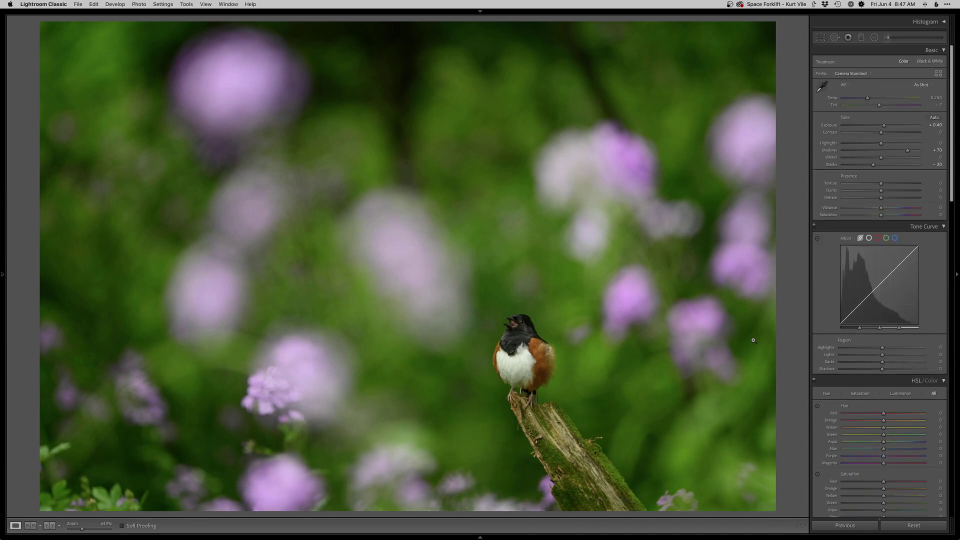
Step: Open the photo in Photoshop in full-screen view and add a Retouch layer above the background
{"action": "key", "text": "super+e"}
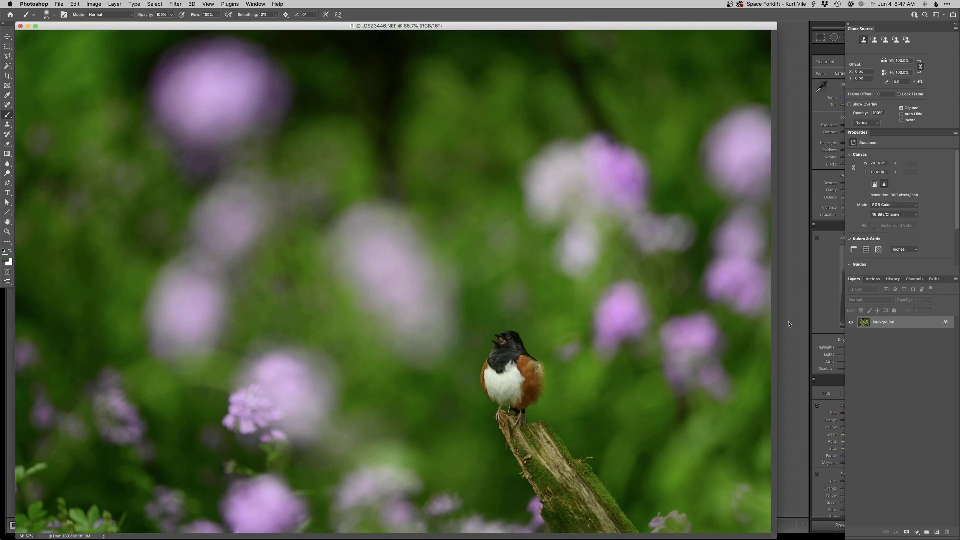
{"action": "key", "text": "f"}
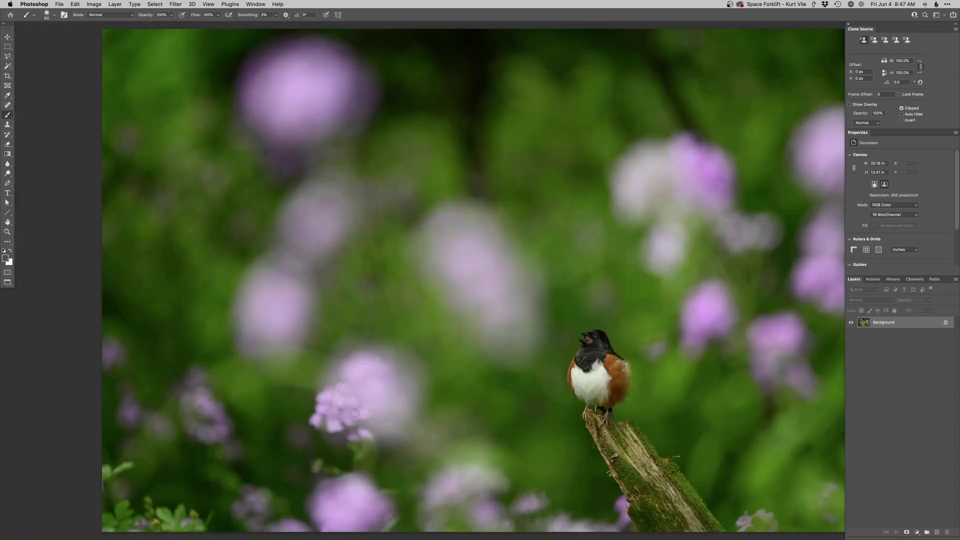
{"action": "key", "text": "F2"}
Step: Remove the small leaf sprig at the photo's lower left edge with the Clone Stamp, sampling the nearby blurred green background
{"action": "mouse_move", "coordinate": [109, 476]}
{"action": "left_mouse_down"}
{"action": "mouse_move", "coordinate": [278, 392]}
{"action": "mouse_move", "coordinate": [266, 386]}
{"action": "mouse_move", "coordinate": [259, 398]}
{"action": "mouse_move", "coordinate": [304, 383]}
{"action": "mouse_move", "coordinate": [252, 398]}
{"action": "mouse_move", "coordinate": [215, 381]}
{"action": "mouse_move", "coordinate": [235, 424]}
{"action": "mouse_move", "coordinate": [243, 399]}
{"action": "mouse_move", "coordinate": [234, 412]}
{"action": "mouse_move", "coordinate": [210, 371]}
{"action": "mouse_move", "coordinate": [219, 393]}
{"action": "mouse_move", "coordinate": [252, 400]}
{"action": "mouse_move", "coordinate": [217, 434]}
{"action": "mouse_move", "coordinate": [207, 368]}
{"action": "mouse_move", "coordinate": [211, 429]}
{"action": "left_mouse_up"}
{"action": "key", "text": "s"}
{"action": "left_click", "coordinate": [319, 379], "text": "alt"}
{"action": "left_click", "coordinate": [282, 392]}
{"action": "left_click", "coordinate": [304, 382], "text": "alt"}
{"action": "left_click", "coordinate": [210, 361], "text": "alt"}
{"action": "left_click", "coordinate": [232, 409], "text": "alt"}
{"action": "left_click", "coordinate": [209, 372], "text": "alt"}
{"action": "left_click", "coordinate": [227, 424], "text": "alt"}
{"action": "left_click", "coordinate": [208, 379], "text": "alt"}
{"action": "left_click", "coordinate": [214, 411], "text": "alt"}
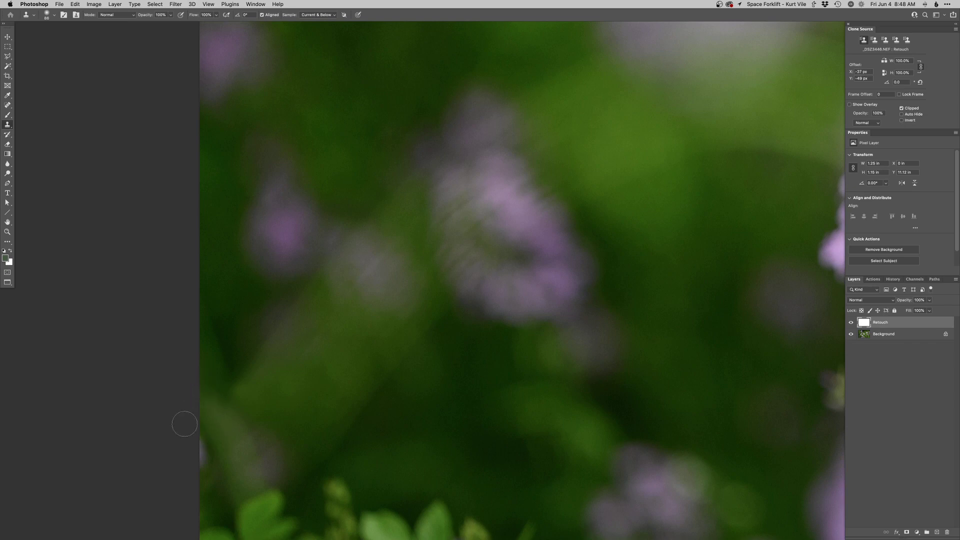
Step: Clone over the leftover greenery along the left edge, just below the removed leaf sprig
{"action": "key", "text": "super+minus"}
{"action": "key", "text": "super+minus"}
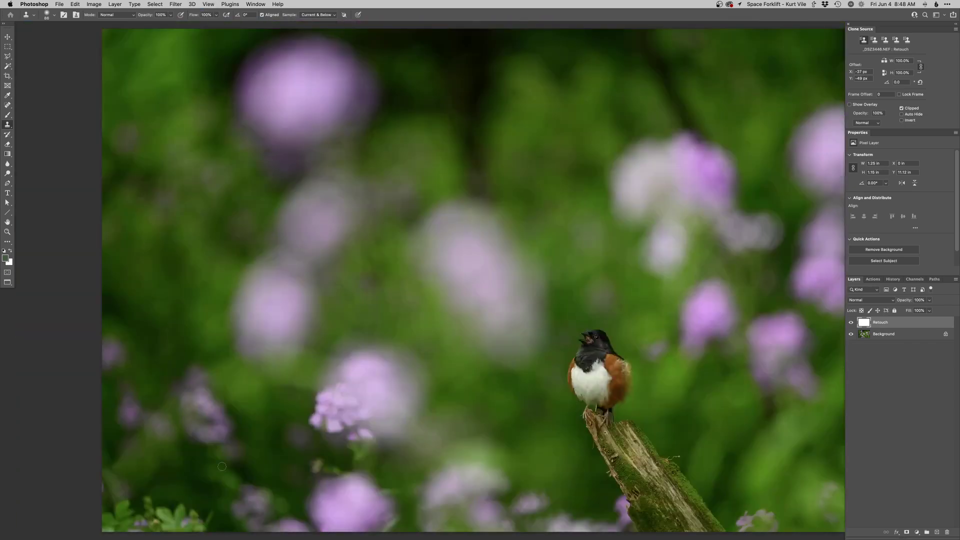
{"action": "left_click", "coordinate": [106, 483], "text": "alt"}
{"action": "left_click_drag", "start_coordinate": [103, 483], "coordinate": [104, 499]}
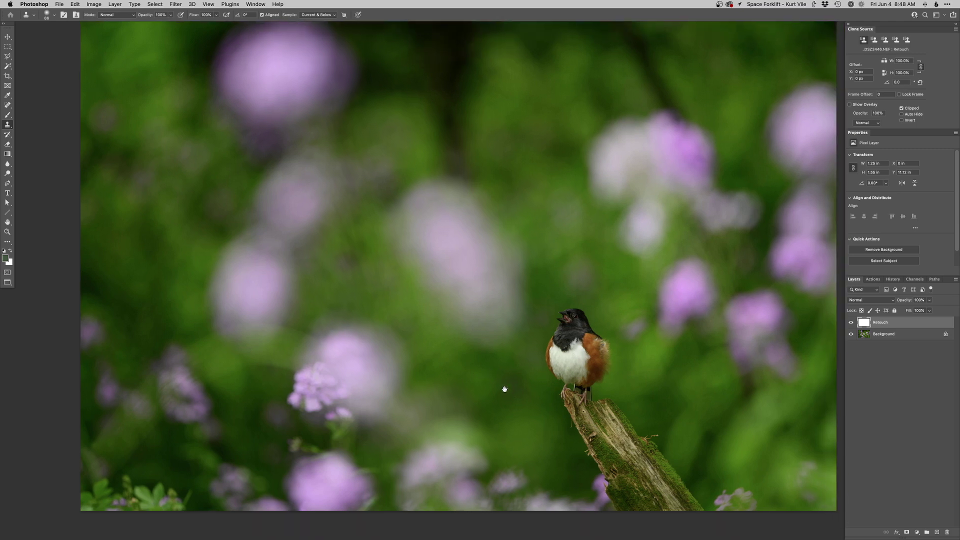
Step: Add a Burn curves layer and darken the large blurred flowers at the lower left and centre with a large soft white brush
{"action": "key", "text": "super+minus"}
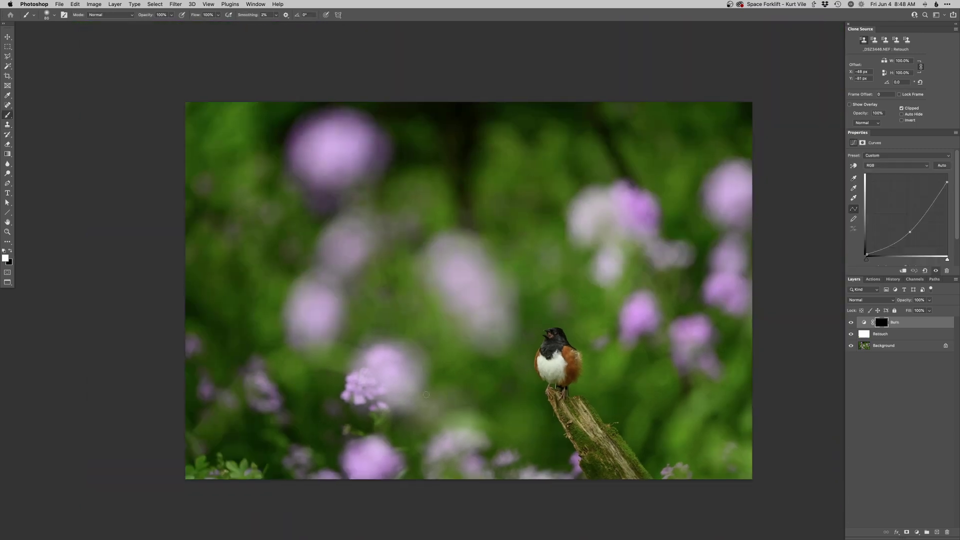
{"action": "left_click_drag", "start_coordinate": [285, 446], "coordinate": [317, 447]}
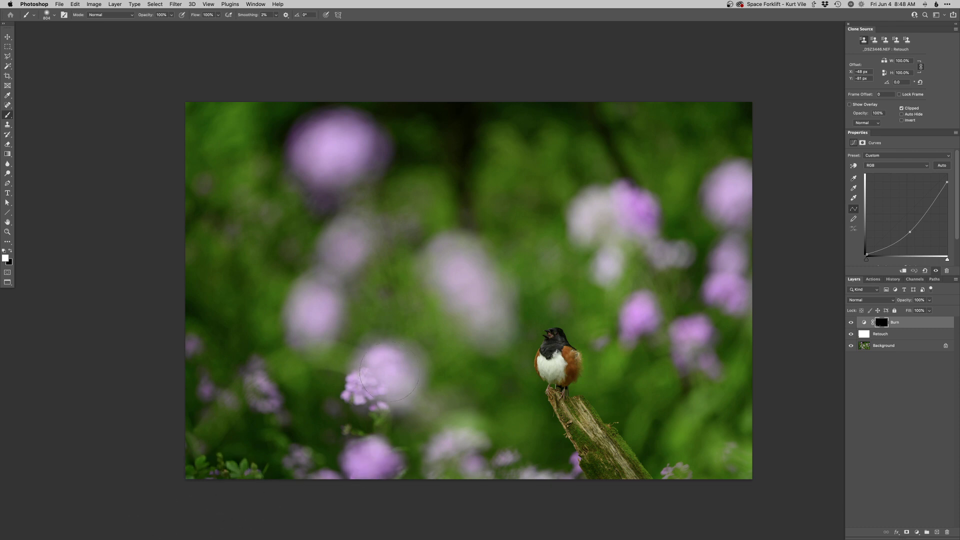
{"action": "left_click", "coordinate": [389, 371]}
{"action": "left_click", "coordinate": [467, 294]}
{"action": "left_click", "coordinate": [459, 281]}
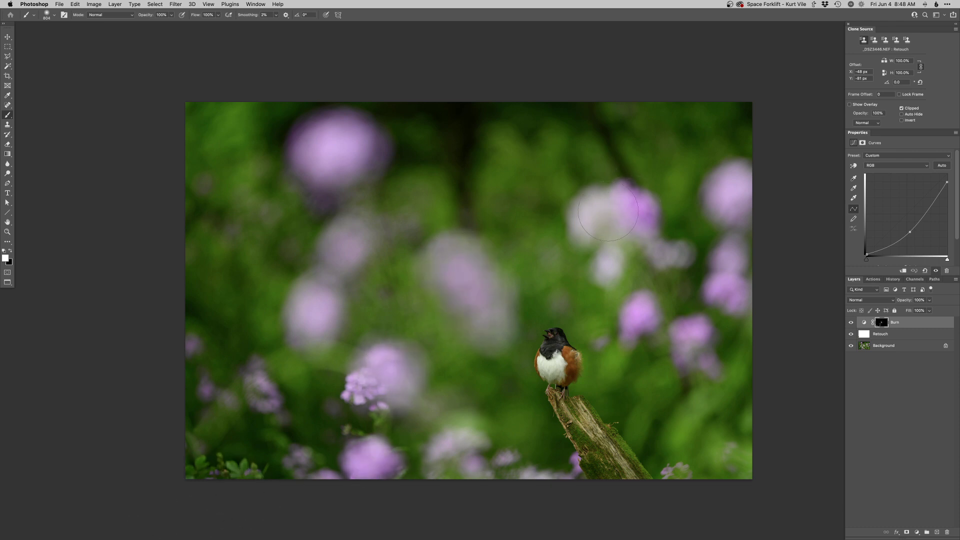
Step: Burn the pale and purple flowers in the right half of the photo, including the one at the upper right edge
{"action": "left_click", "coordinate": [605, 214]}
{"action": "left_click", "coordinate": [608, 255]}
{"action": "left_click", "coordinate": [589, 223]}
{"action": "left_click", "coordinate": [644, 310]}
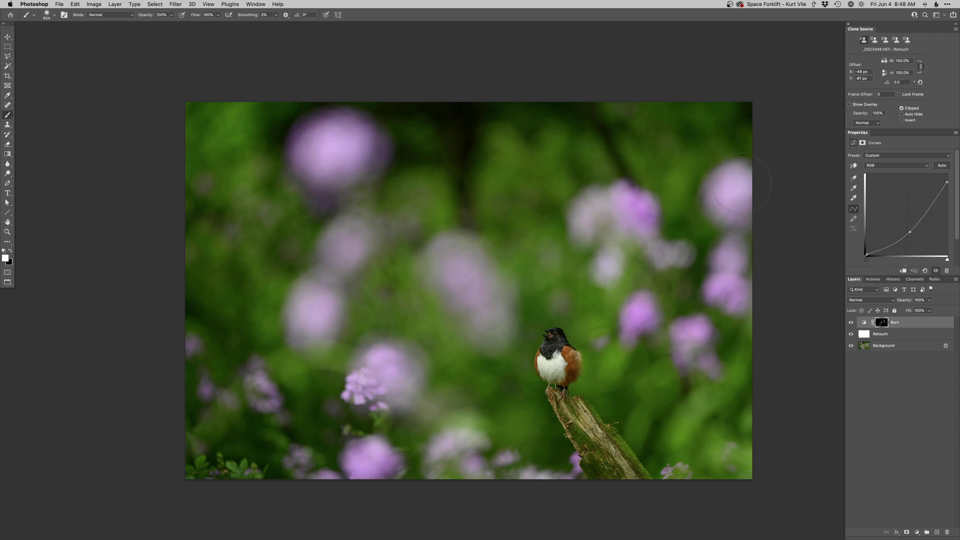
{"action": "left_click", "coordinate": [741, 183]}
Step: Burn the flowers at the middle left and upper left, along with the foliage beside the upper one
{"action": "left_click", "coordinate": [311, 316]}
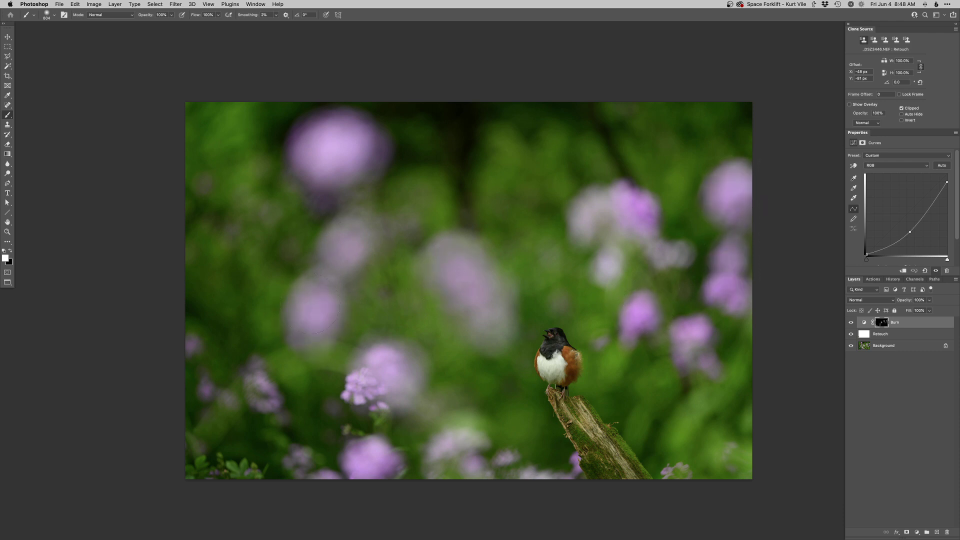
{"action": "left_click", "coordinate": [340, 153]}
{"action": "left_click", "coordinate": [321, 150]}
{"action": "left_click", "coordinate": [234, 146]}
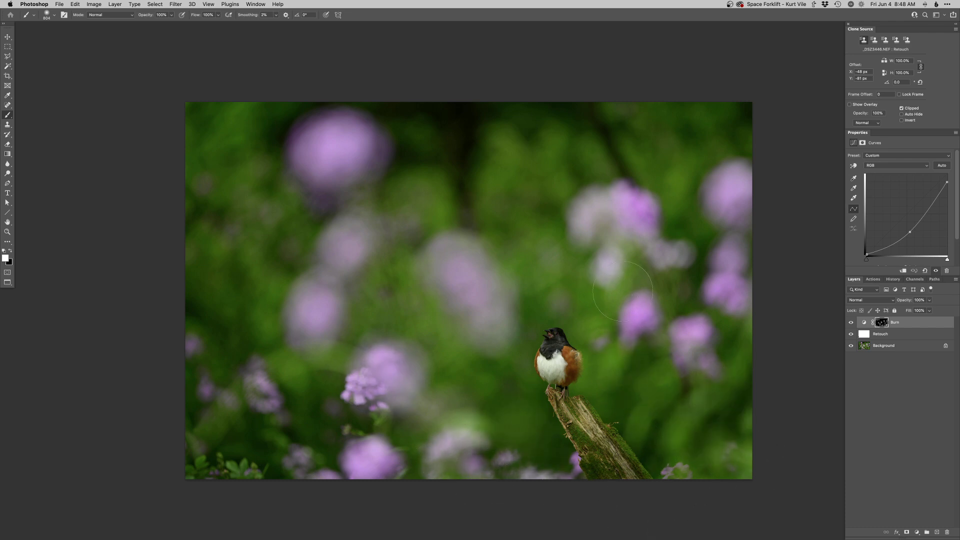
Step: Add a Dodge curves layer and brighten the bird's body with a small soft white brush
{"action": "key", "text": "super+F2"}
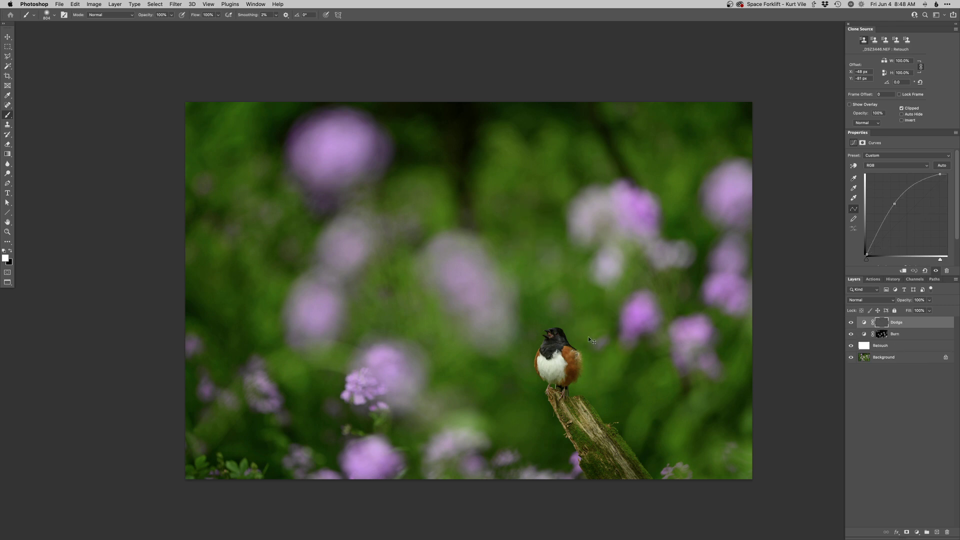
{"action": "left_click", "coordinate": [558, 344], "text": "super"}
{"action": "mouse_move", "coordinate": [561, 387]}
{"action": "left_mouse_down"}
{"action": "mouse_move", "coordinate": [519, 366]}
{"action": "mouse_move", "coordinate": [550, 397]}
{"action": "left_mouse_up"}
{"action": "key", "text": "bracketleft"}
{"action": "key", "text": "bracketleft"}
{"action": "key", "text": "bracketleft"}
{"action": "key", "text": "bracketleft"}
{"action": "key", "text": "bracketleft"}
{"action": "key", "text": "bracketleft"}
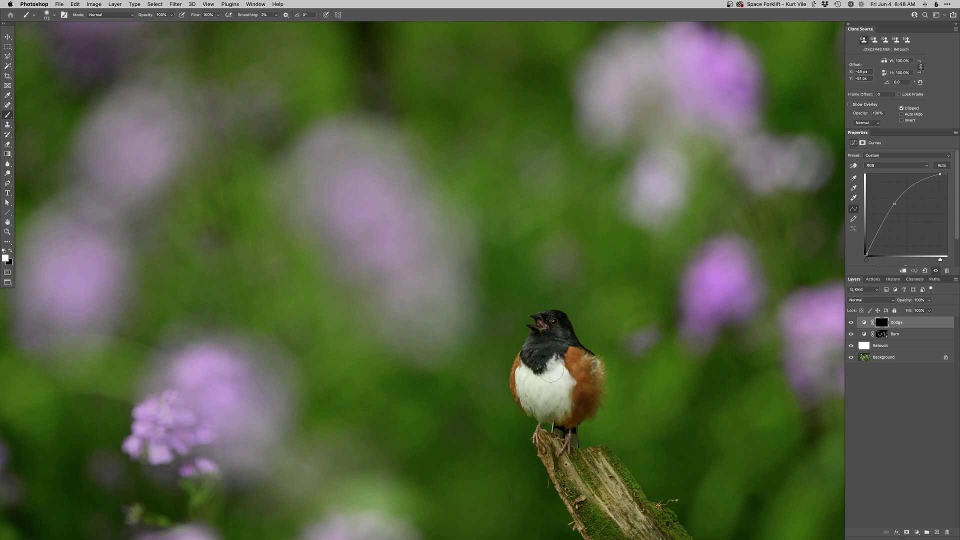
{"action": "left_click_drag", "start_coordinate": [547, 353], "coordinate": [541, 353]}
{"action": "left_click_drag", "start_coordinate": [560, 347], "coordinate": [587, 347]}
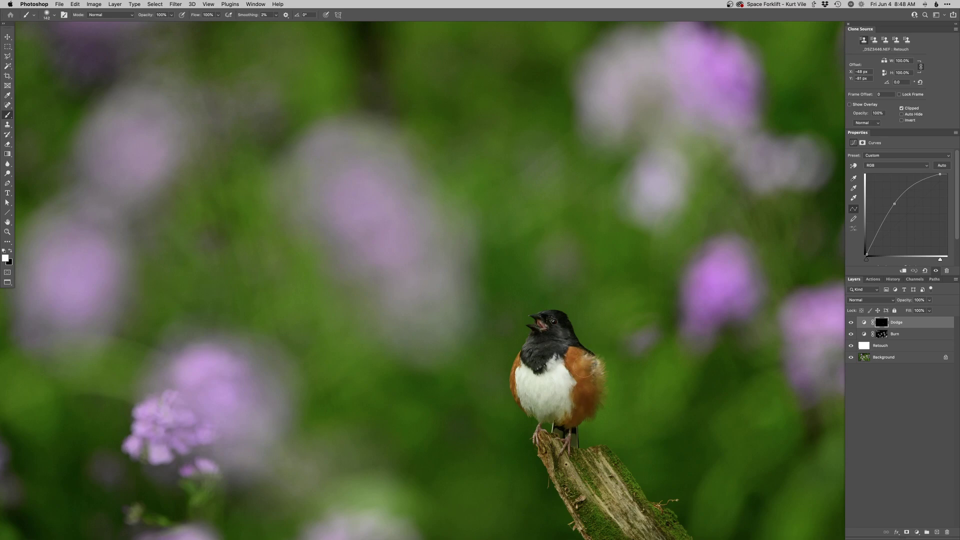
Step: Add a second Dodge layer, brighten the bird's eye with a tiny brush, and compare the photo with and without that layer
{"action": "left_click", "coordinate": [561, 337], "text": "super"}
{"action": "key", "text": "super+j"}
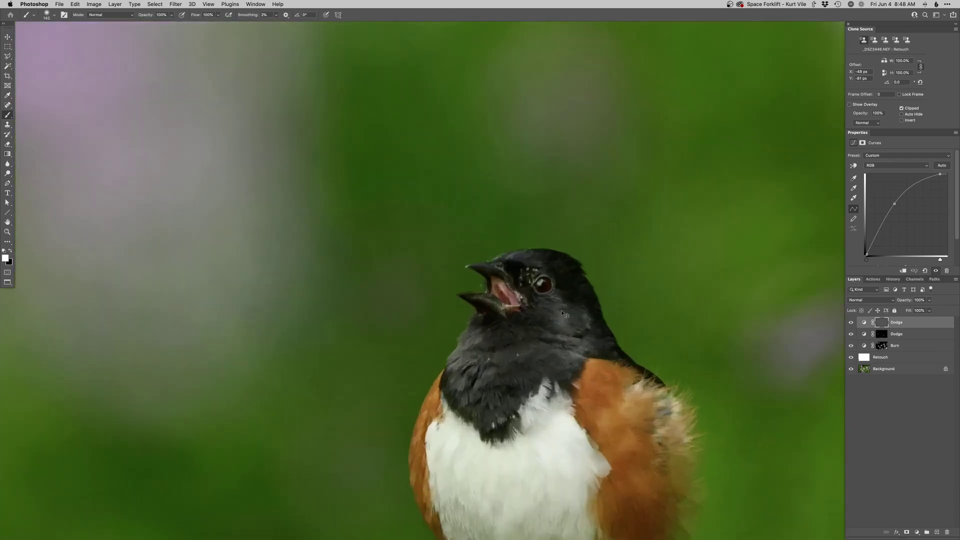
{"action": "left_click_drag", "start_coordinate": [556, 284], "coordinate": [558, 284]}
{"action": "left_click_drag", "start_coordinate": [551, 286], "coordinate": [541, 288]}
{"action": "key", "text": "super+0"}
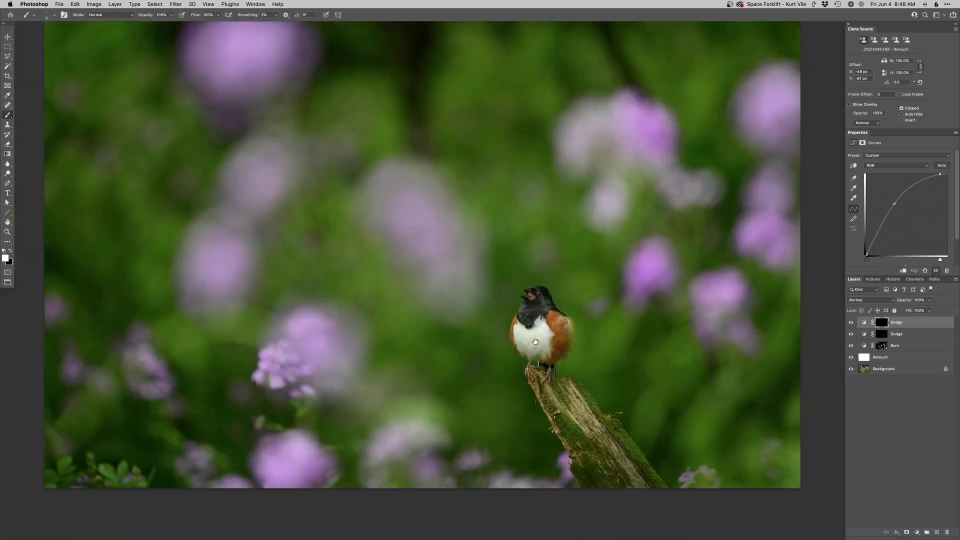
{"action": "left_click_drag", "start_coordinate": [533, 328], "coordinate": [543, 332]}
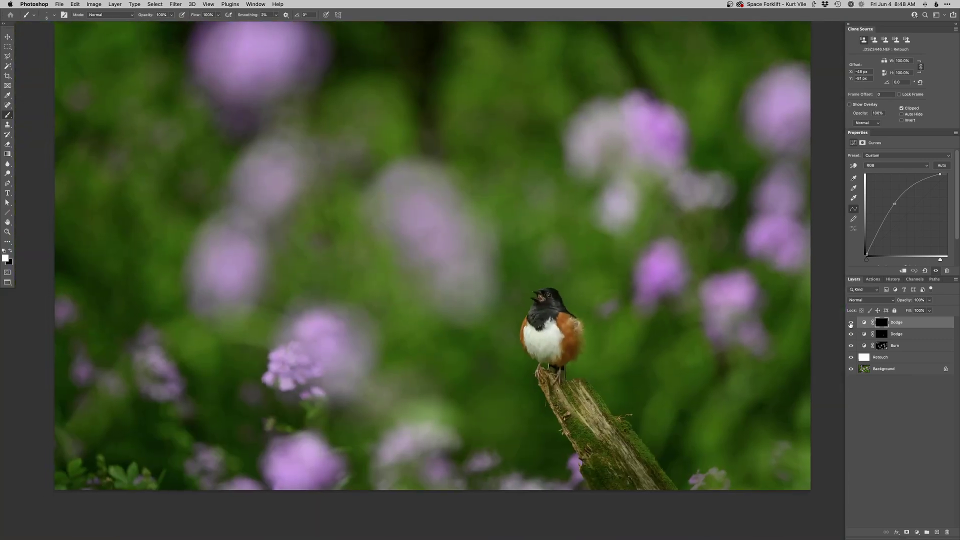
{"action": "left_click", "coordinate": [851, 323]}
{"action": "left_click", "coordinate": [850, 323]}
Step: Add a Curves adjustment layer that slightly lowers the Green channel midtones and limit it to the flowers with a painted mask
{"action": "key", "text": "super+shift+m"}
{"action": "key", "text": "Return"}
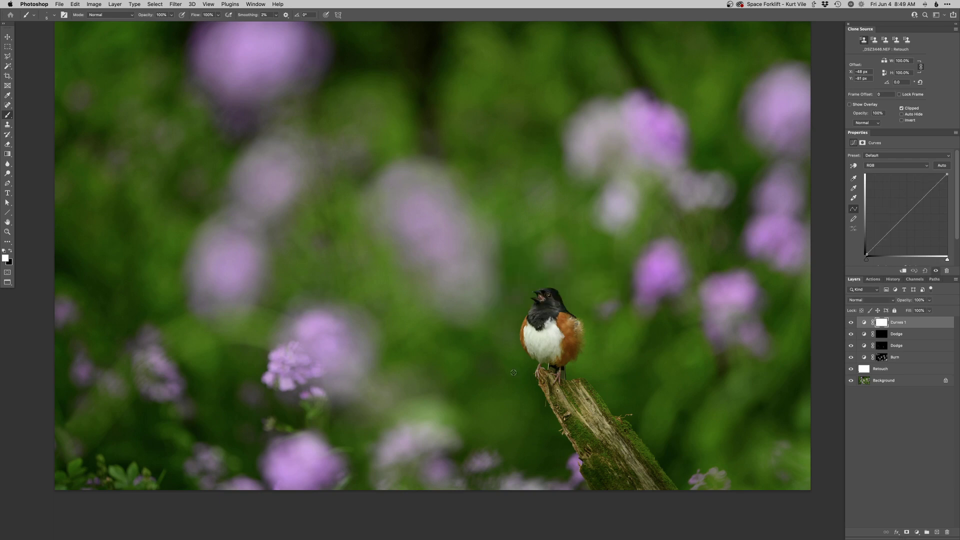
{"action": "key", "text": "alt+4"}
{"action": "left_click", "coordinate": [913, 212]}
{"action": "key", "text": "super+minus"}
{"action": "mouse_move", "coordinate": [461, 244]}
{"action": "left_mouse_down", "text": "ctrl+alt"}
{"action": "mouse_move", "coordinate": [478, 261]}
{"action": "mouse_move", "coordinate": [430, 220]}
{"action": "left_mouse_up", "text": "ctrl+alt"}
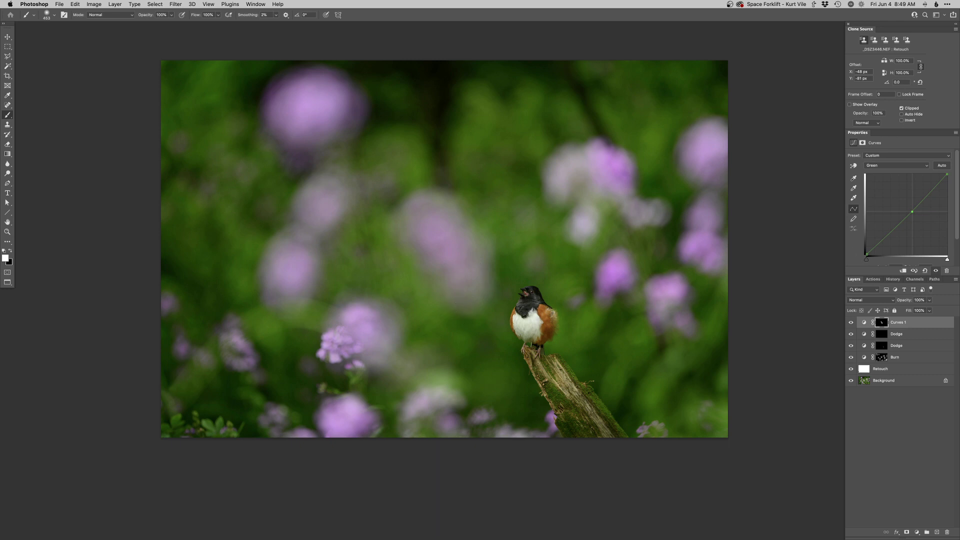
Step: Adjust the Blue channel midtones in the flower curves layer and resize the brush to extend its mask over more flowers
{"action": "key", "text": "alt+5"}
{"action": "left_click", "coordinate": [912, 208]}
{"action": "left_click_drag", "start_coordinate": [247, 343], "coordinate": [230, 343]}
Step: Add a Hue/Saturation adjustment layer, reduce the saturation of the Greens, and mask it onto the background foliage with a large brush
{"action": "key", "text": "super+u"}
{"action": "key", "text": "Return"}
{"action": "key", "text": "alt+5"}
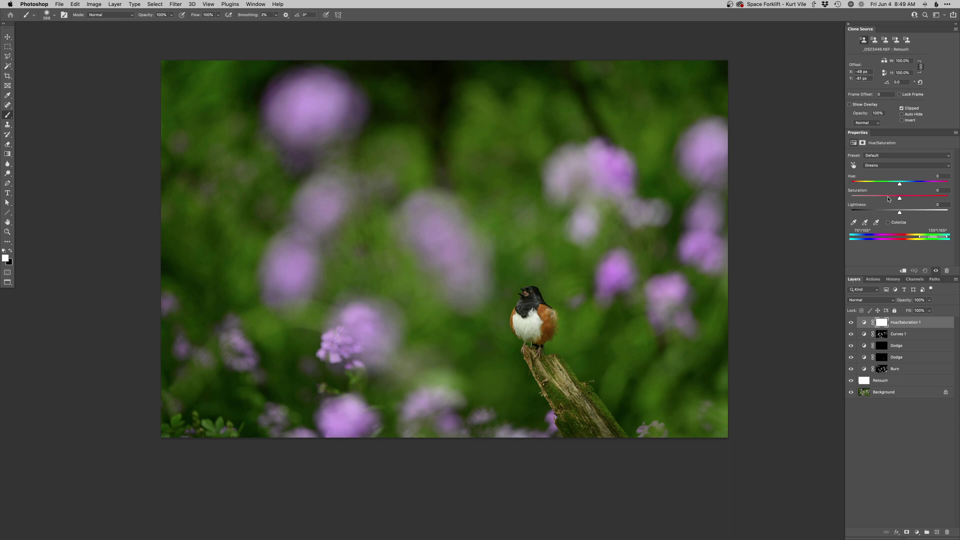
{"action": "left_click_drag", "start_coordinate": [888, 199], "coordinate": [886, 199]}
{"action": "left_click_drag", "start_coordinate": [585, 306], "coordinate": [621, 306]}
{"action": "mouse_move", "coordinate": [531, 222]}
{"action": "left_mouse_down"}
{"action": "mouse_move", "coordinate": [453, 157]}
{"action": "mouse_move", "coordinate": [377, 340]}
{"action": "mouse_move", "coordinate": [300, 322]}
{"action": "mouse_move", "coordinate": [265, 255]}
{"action": "mouse_move", "coordinate": [440, 165]}
{"action": "mouse_move", "coordinate": [580, 150]}
{"action": "mouse_move", "coordinate": [636, 370]}
{"action": "mouse_move", "coordinate": [681, 404]}
{"action": "left_mouse_up"}
Step: Add another Burn layer on top and darken the mossy stump beneath the bird with a soft round brush at 0% hardness
{"action": "key", "text": "F2"}
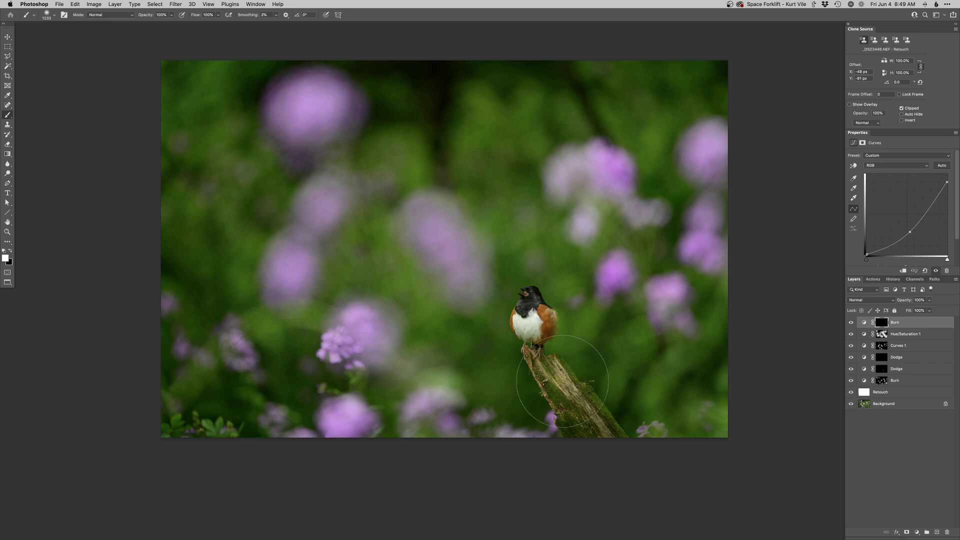
{"action": "scroll", "coordinate": [563, 381], "scroll_direction": "up", "scroll_amount": 3}
{"action": "right_click", "coordinate": [607, 382]}
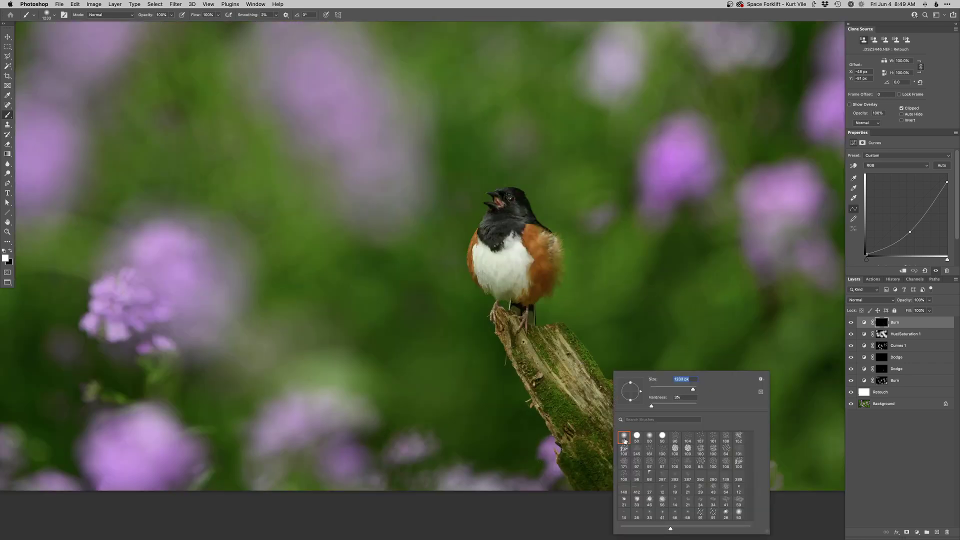
{"action": "left_click", "coordinate": [625, 441]}
{"action": "left_click_drag", "start_coordinate": [564, 366], "coordinate": [572, 365]}
{"action": "left_click_drag", "start_coordinate": [572, 360], "coordinate": [587, 360]}
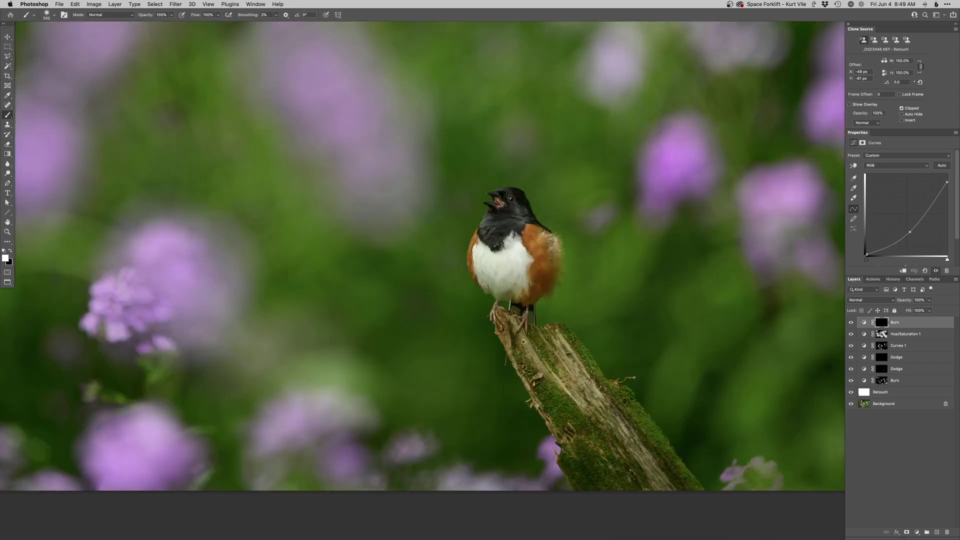
{"action": "mouse_move", "coordinate": [578, 394]}
{"action": "left_mouse_down"}
{"action": "mouse_move", "coordinate": [564, 393]}
{"action": "mouse_move", "coordinate": [563, 379]}
{"action": "left_mouse_up"}
{"action": "left_click_drag", "start_coordinate": [602, 410], "coordinate": [616, 410]}
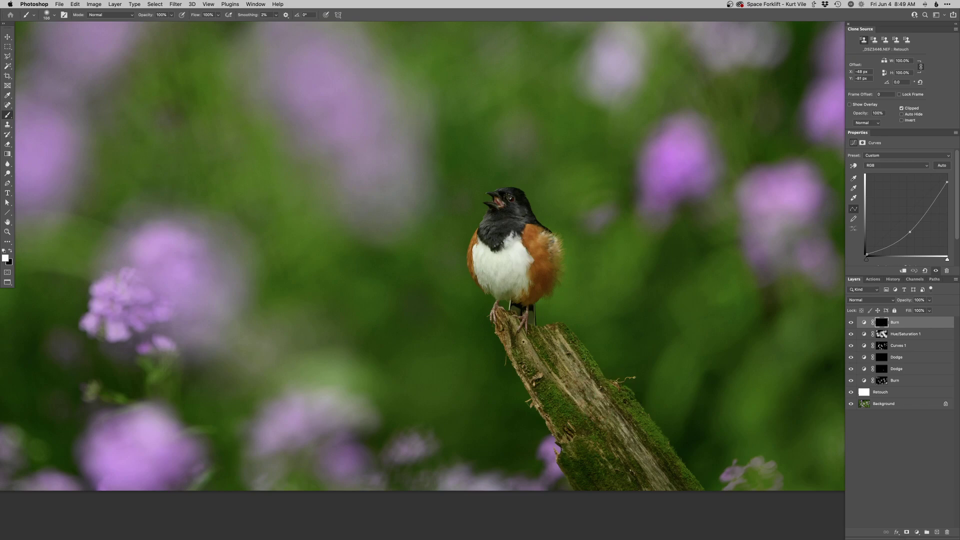
{"action": "left_click_drag", "start_coordinate": [552, 328], "coordinate": [581, 372]}
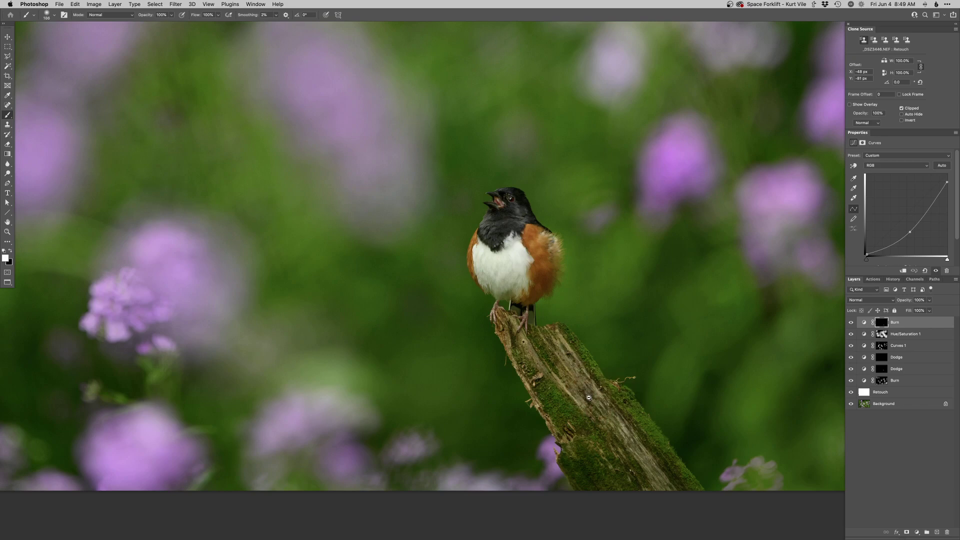
Step: Burn the edge distractions near the stump's base and the foliage right of the bird with an enlarged soft brush on the top Burn layer
{"action": "key", "text": "super+minus"}
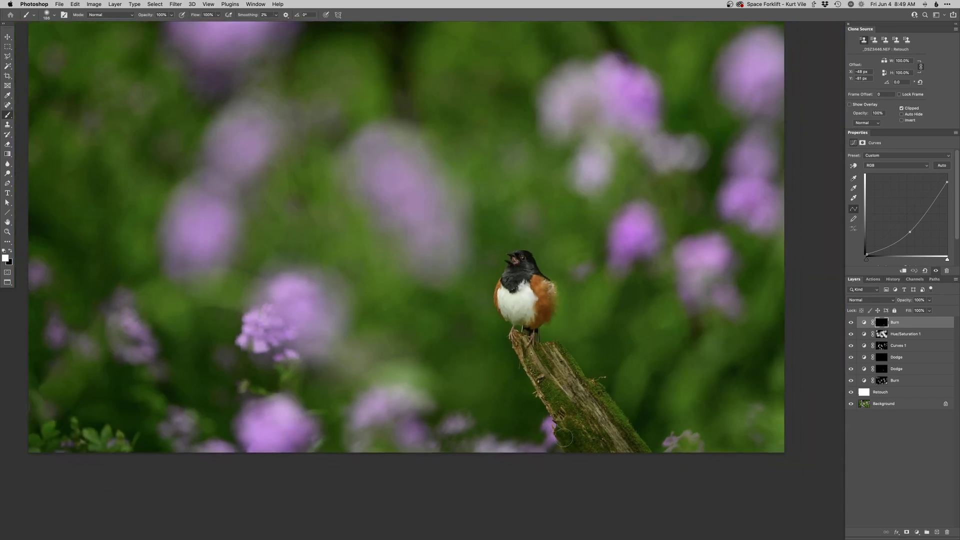
{"action": "key", "text": "bracketright"}
{"action": "key", "text": "bracketright"}
{"action": "key", "text": "bracketright"}
{"action": "key", "text": "bracketright"}
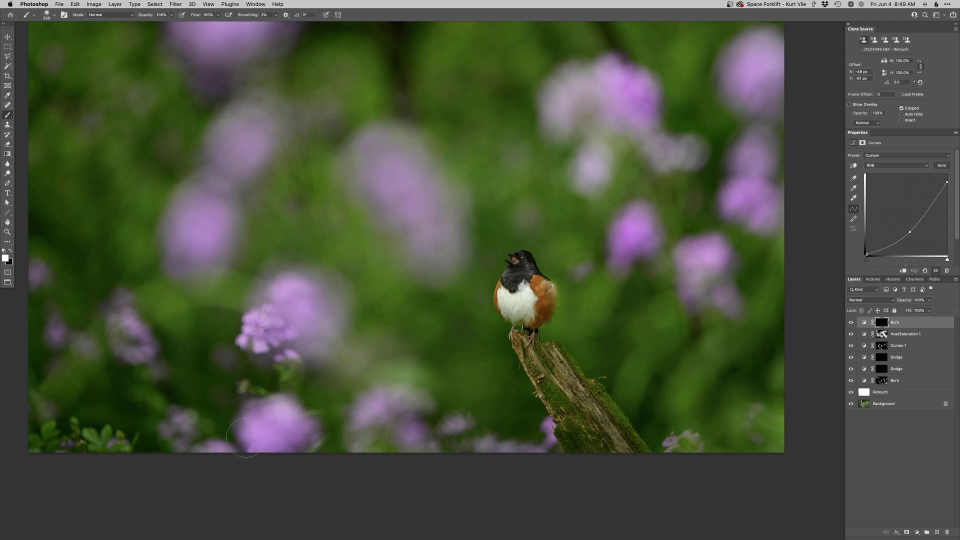
{"action": "key", "text": "super+minus"}
{"action": "mouse_move", "coordinate": [555, 452]}
{"action": "left_mouse_down"}
{"action": "mouse_move", "coordinate": [533, 452]}
{"action": "mouse_move", "coordinate": [537, 443]}
{"action": "left_mouse_up"}
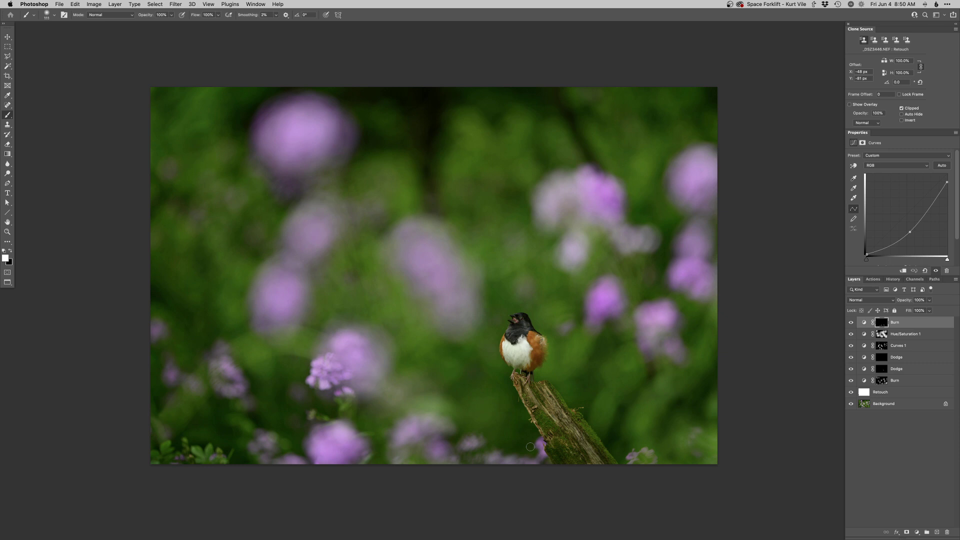
{"action": "mouse_move", "coordinate": [645, 310]}
{"action": "left_mouse_down"}
{"action": "mouse_move", "coordinate": [720, 380]}
{"action": "mouse_move", "coordinate": [748, 429]}
{"action": "left_mouse_up"}
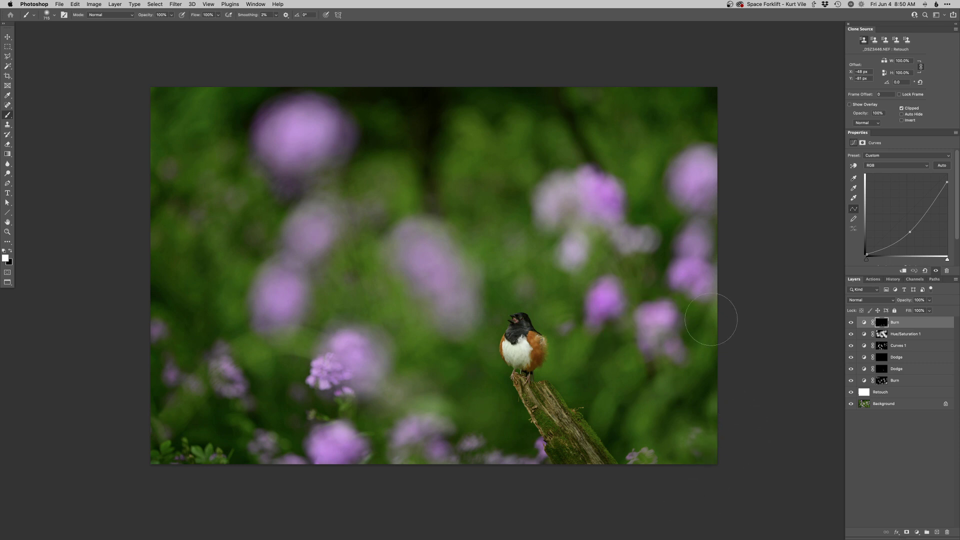
Step: Move the top Burn layer down the stack to sit directly above the original Burn layer, beneath both Dodge layers
{"action": "key", "text": "super+bracketleft"}
{"action": "key", "text": "super+bracketleft"}
{"action": "key", "text": "super+bracketleft"}
{"action": "key", "text": "super+bracketleft"}
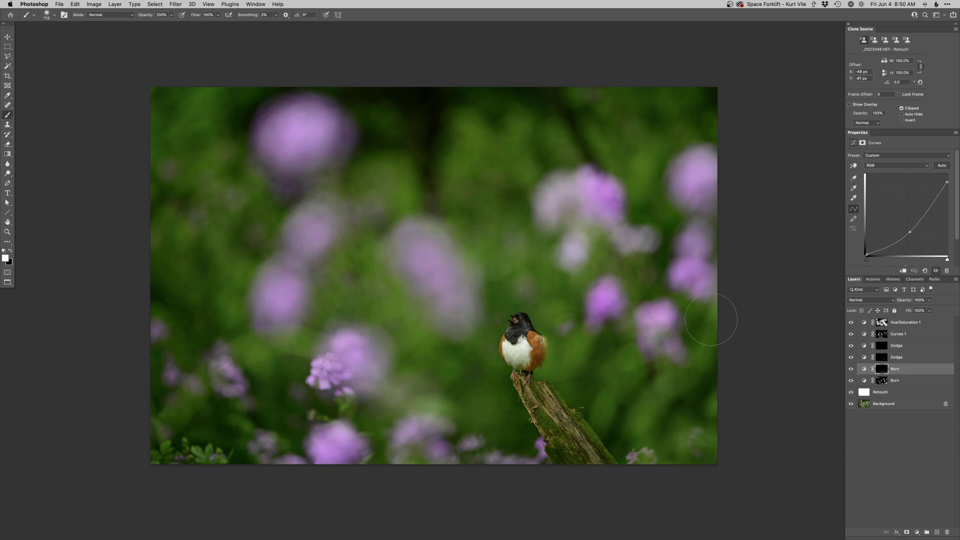
Step: Compare the photo before and after by repeatedly hiding and showing every layer except the Background
{"action": "left_click", "coordinate": [852, 405], "text": "alt"}
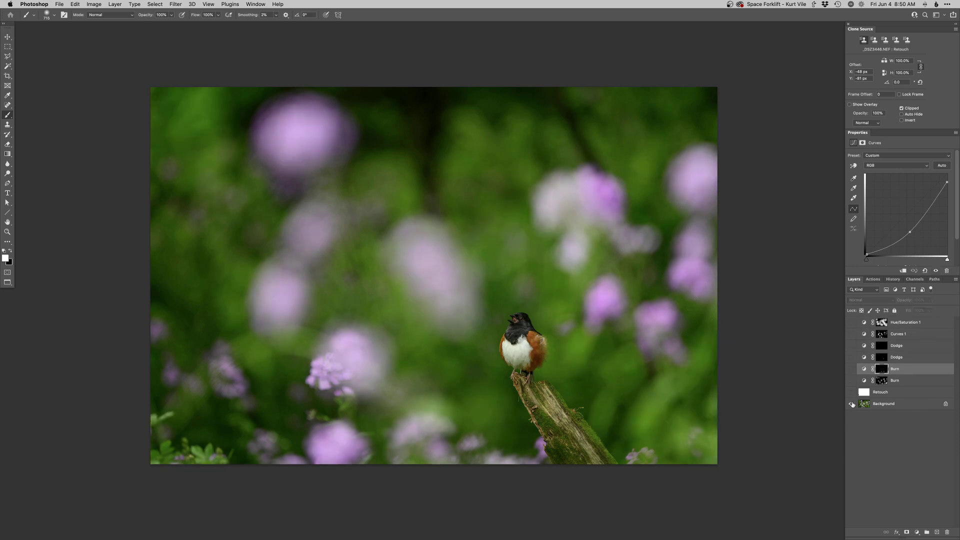
{"action": "left_click", "coordinate": [852, 404], "text": "alt"}
{"action": "left_click", "coordinate": [852, 404], "text": "alt"}
{"action": "left_click", "coordinate": [851, 404], "text": "alt"}
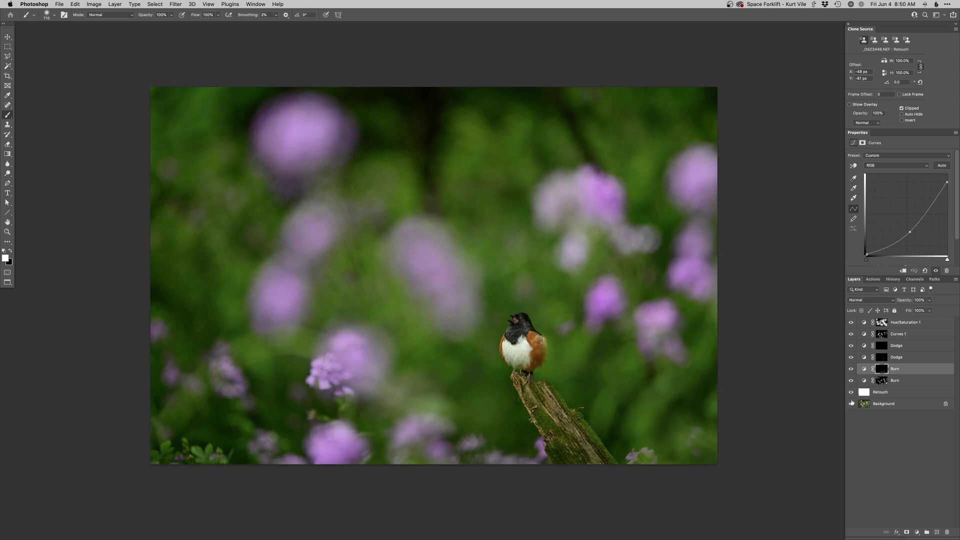
{"action": "left_click", "coordinate": [851, 403], "text": "alt"}
{"action": "left_click", "coordinate": [852, 404], "text": "alt"}
{"action": "left_click_drag", "start_coordinate": [654, 388], "coordinate": [634, 388]}
Step: Switch to Safari, return to the workshops and online training overview, and open its Online Workshops page
{"action": "key", "text": "super+Tab"}
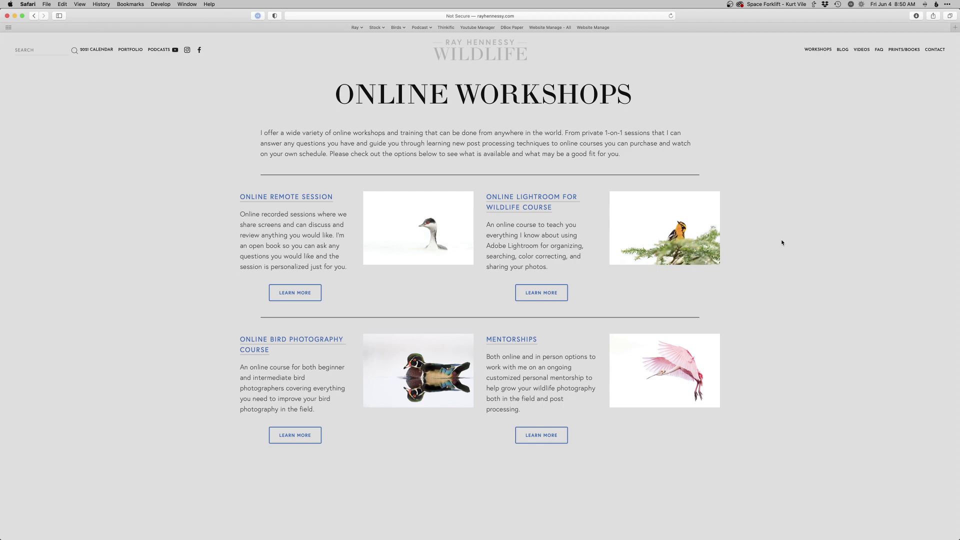
{"action": "key", "text": "super+["}
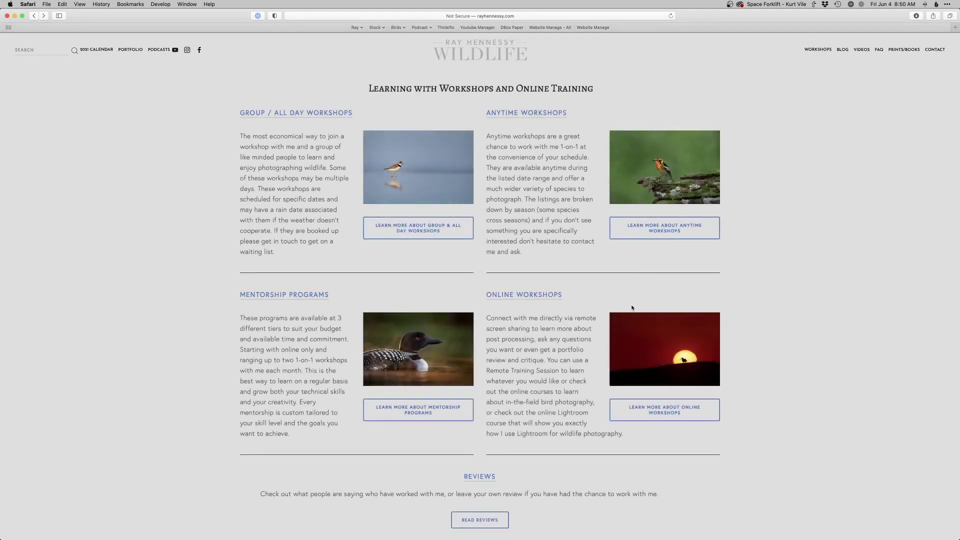
{"action": "left_click", "coordinate": [524, 298]}
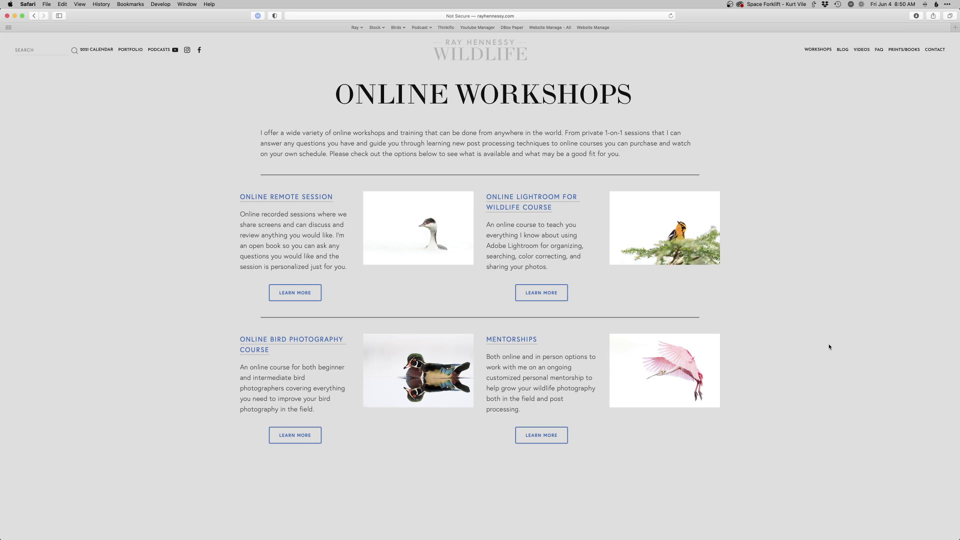
Step: Switch to Lightroom Classic, compare Copy 1 with the edited PSD in Survey view without side panels, and show the PSD alone in Loupe view
{"action": "key", "text": "super+Tab"}
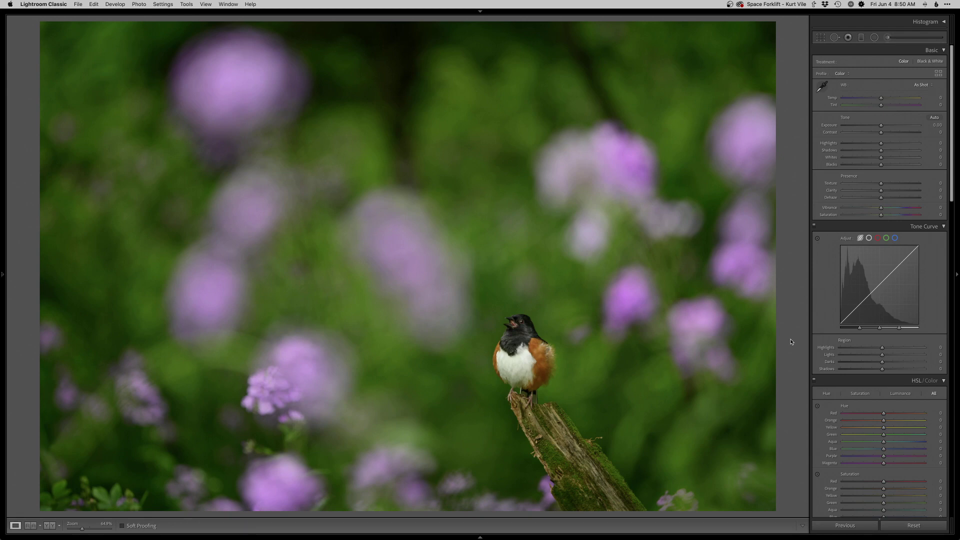
{"action": "key", "text": "g"}
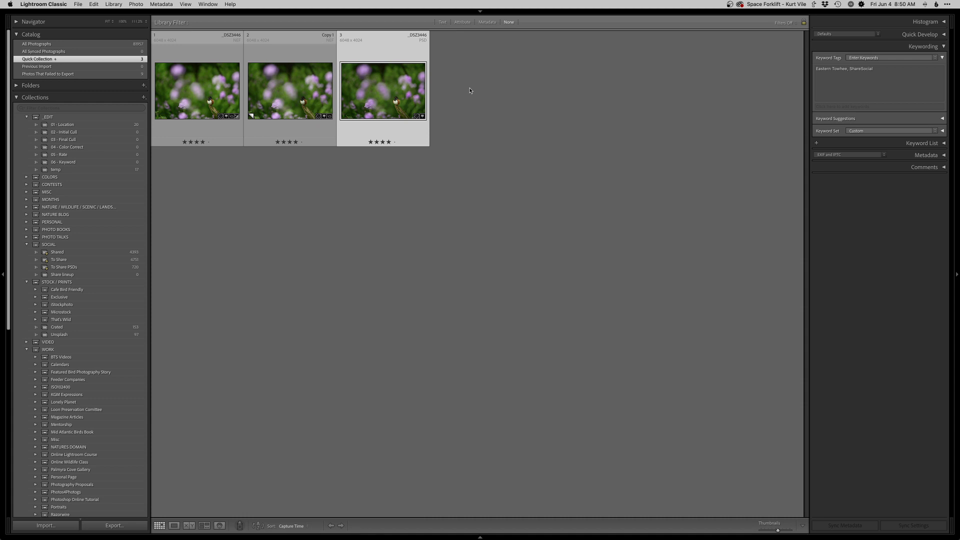
{"action": "left_click", "coordinate": [303, 102], "text": "super"}
{"action": "key", "text": "n"}
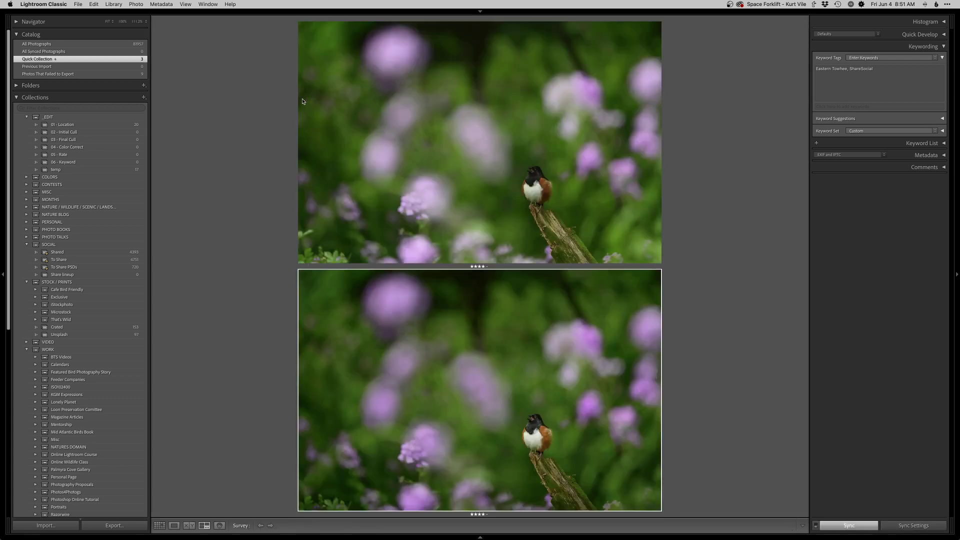
{"action": "key", "text": "Tab"}
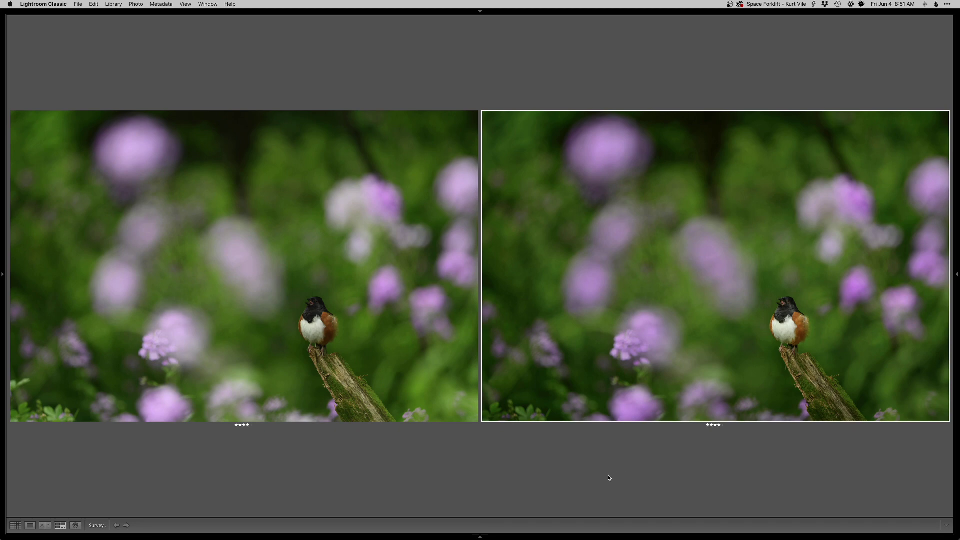
{"action": "key", "text": "e"}
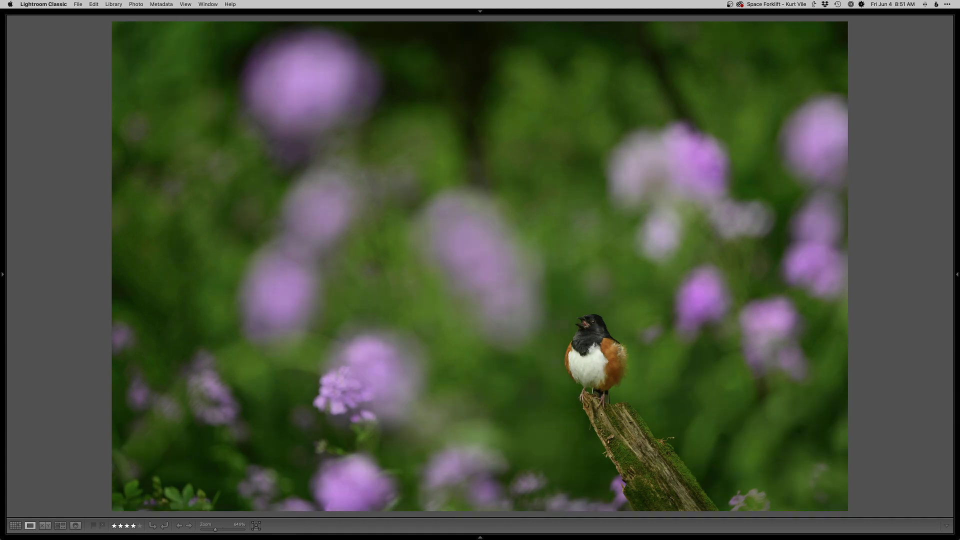
{"action": "key", "text": "shift+Tab"}
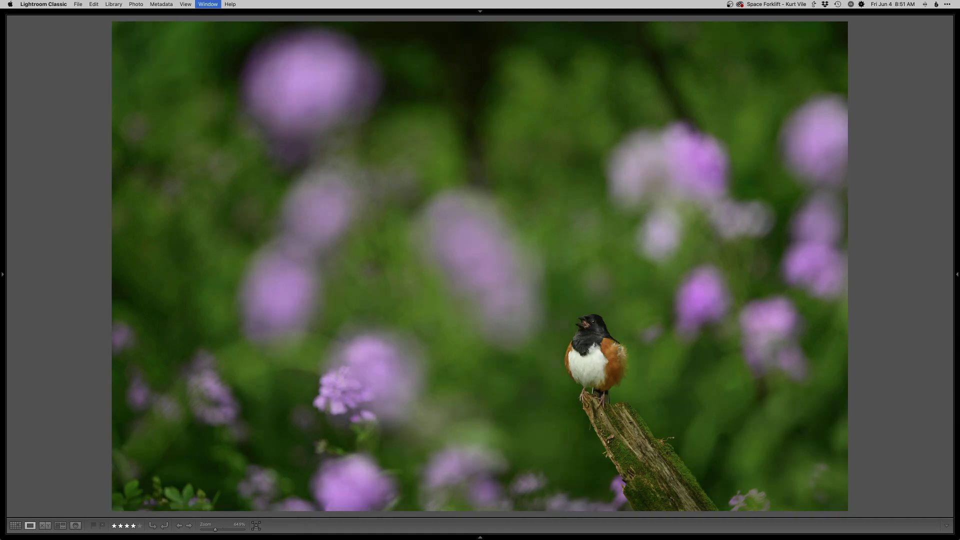